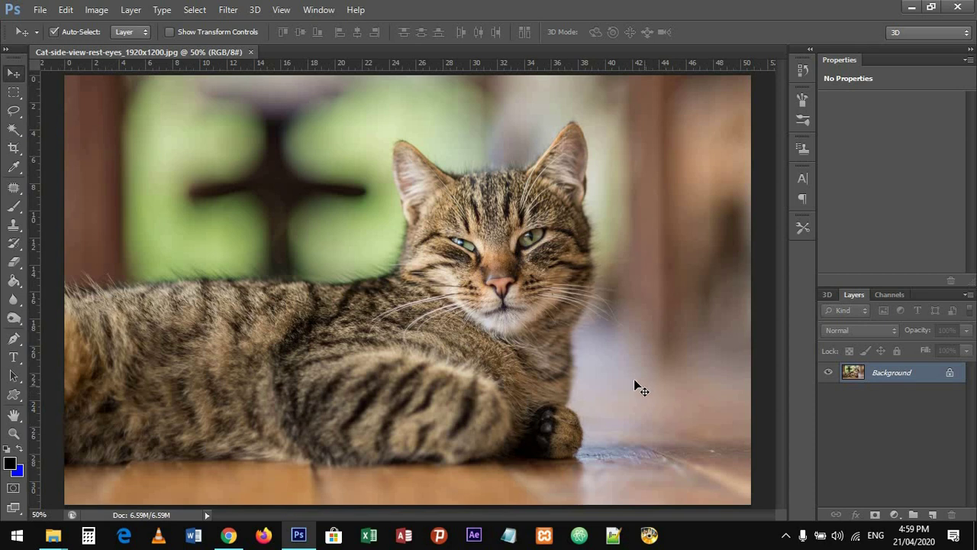
Open the transparent image 1-17962_man-standing-png-transparent-png.png from the cat folder
{"action": "scroll", "coordinate": [589, 324], "scroll_direction": "down", "scroll_amount": 2, "text": "alt"}
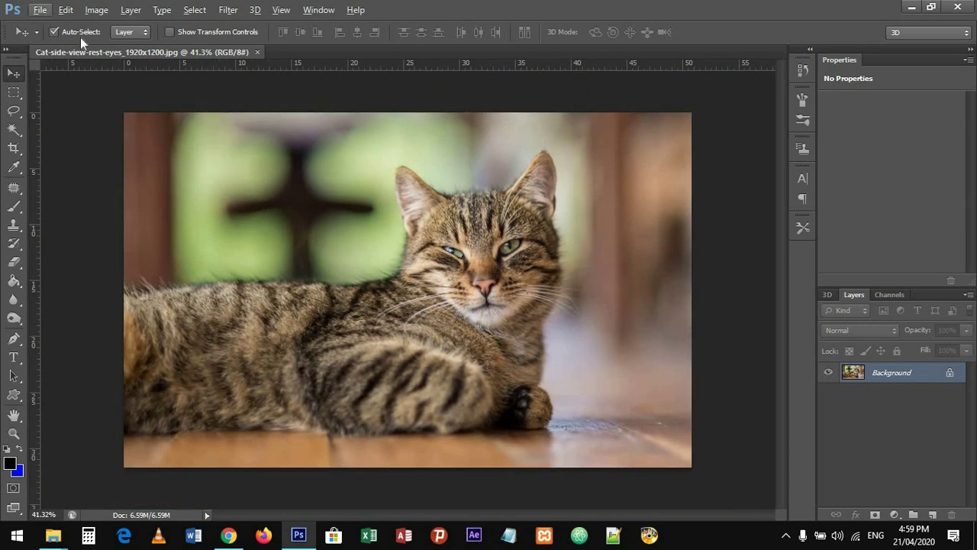
{"action": "left_click", "coordinate": [40, 12]}
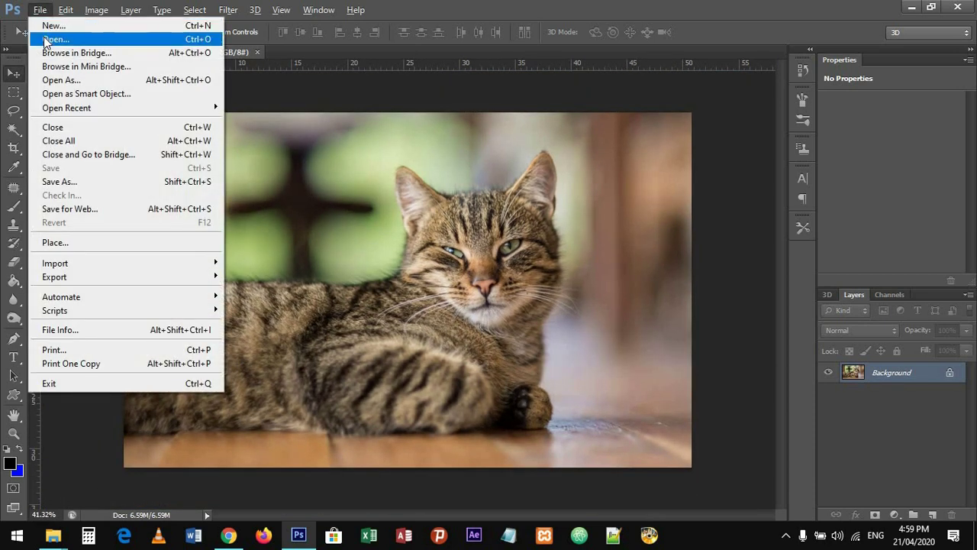
{"action": "left_click", "coordinate": [54, 39]}
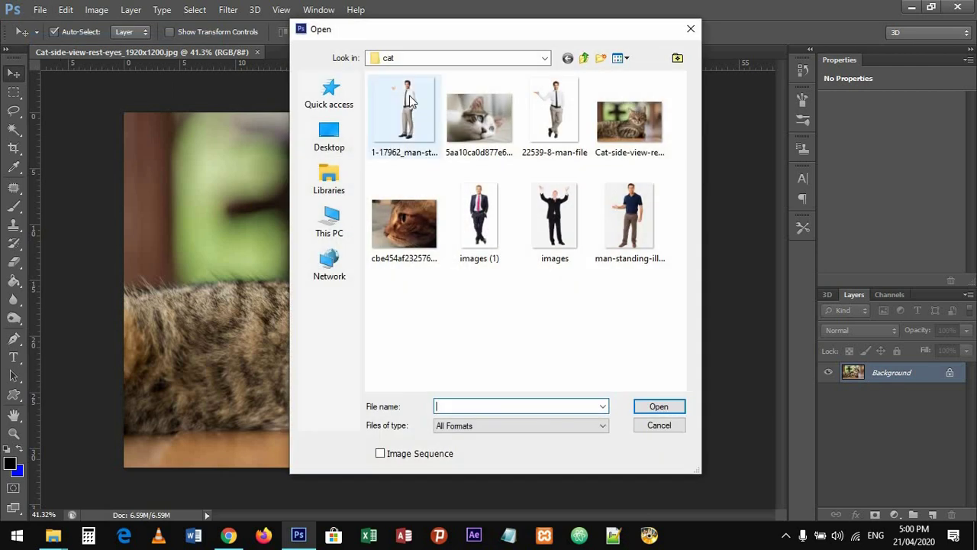
{"action": "left_click", "coordinate": [431, 168]}
{"action": "left_click", "coordinate": [659, 406]}
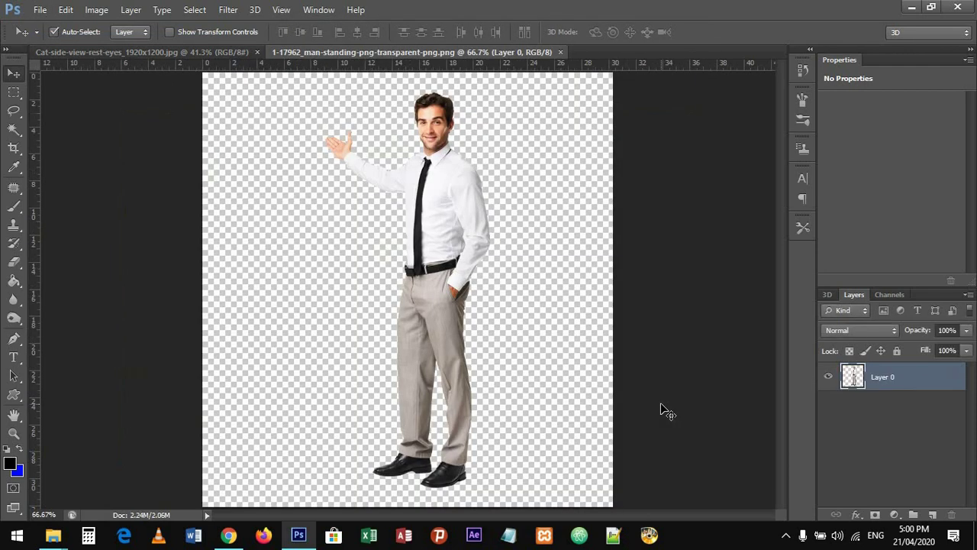
Duplicate the man's layer into Cat-side-view-rest-eyes_1920x1200.jpg and close the man's source image
{"action": "right_click", "coordinate": [917, 377]}
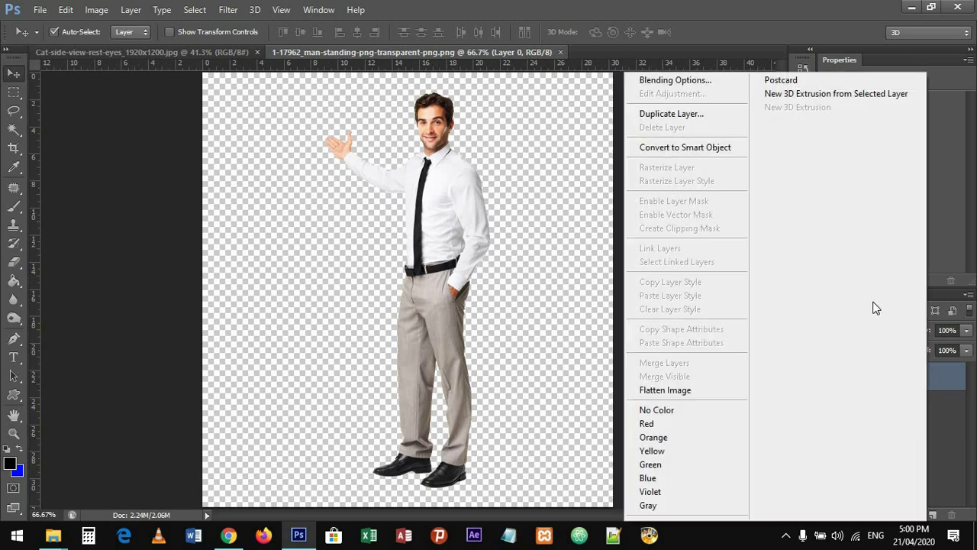
{"action": "left_click", "coordinate": [661, 114]}
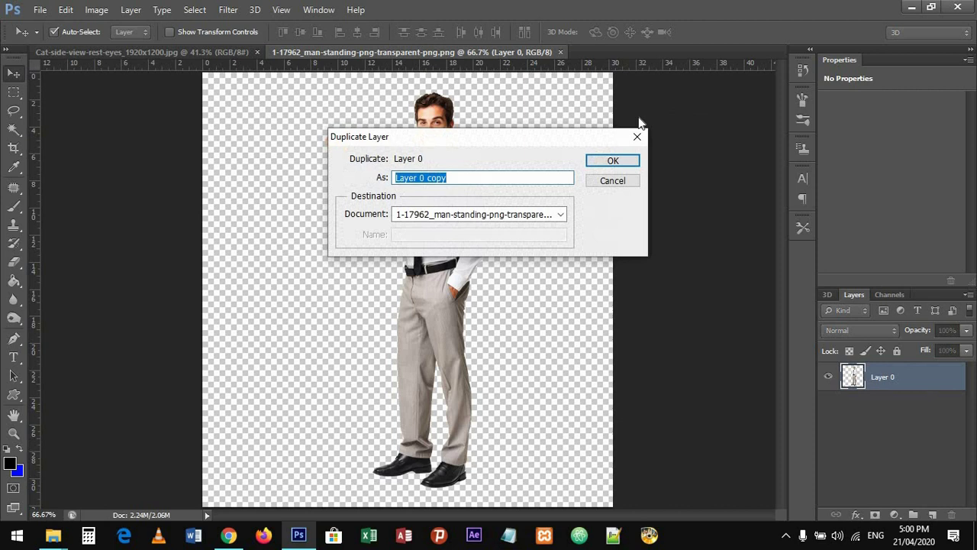
{"action": "left_click", "coordinate": [534, 215]}
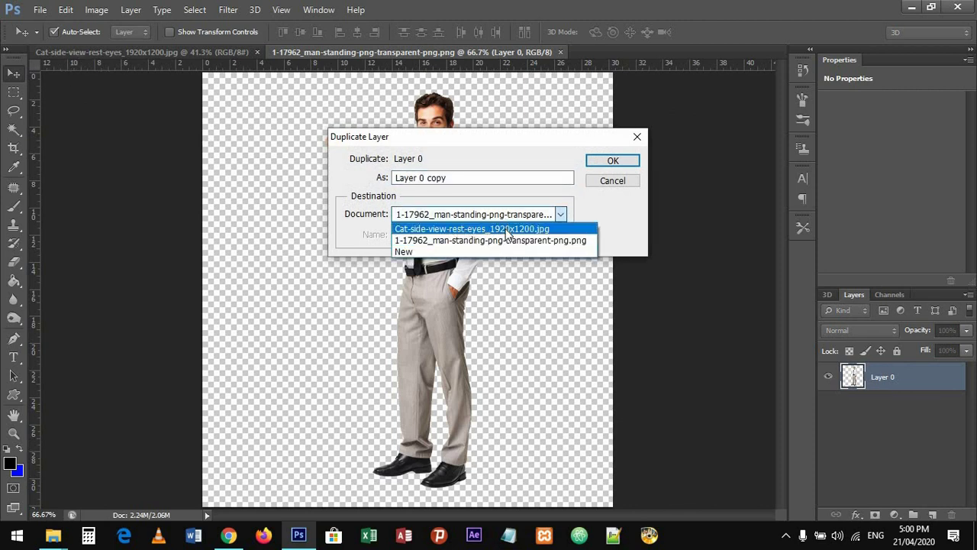
{"action": "left_click", "coordinate": [603, 163]}
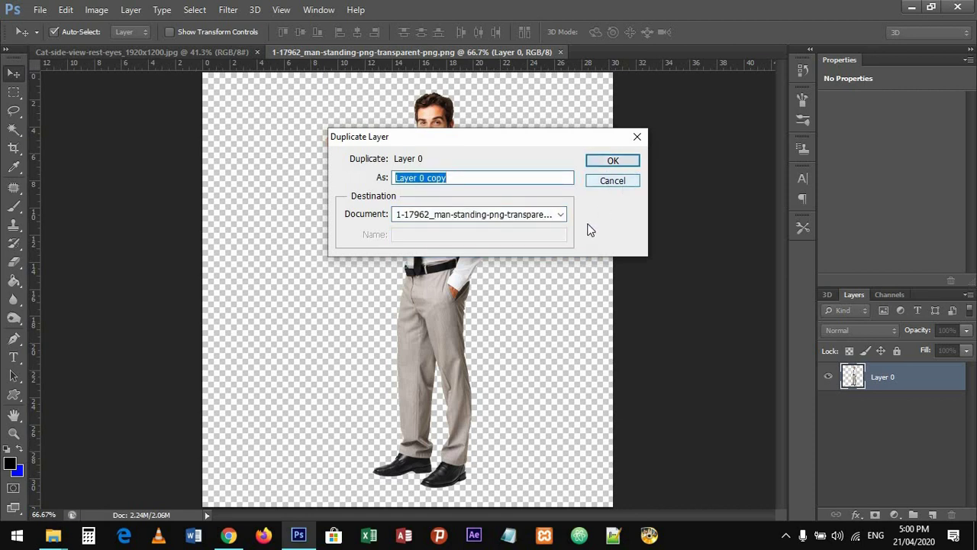
{"action": "left_click", "coordinate": [561, 214]}
{"action": "left_click", "coordinate": [534, 227]}
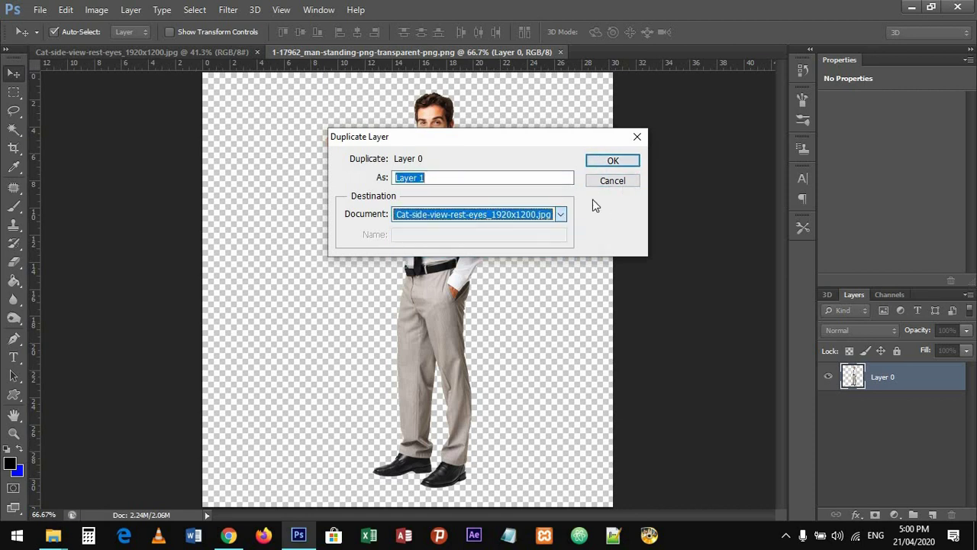
{"action": "left_click", "coordinate": [615, 161]}
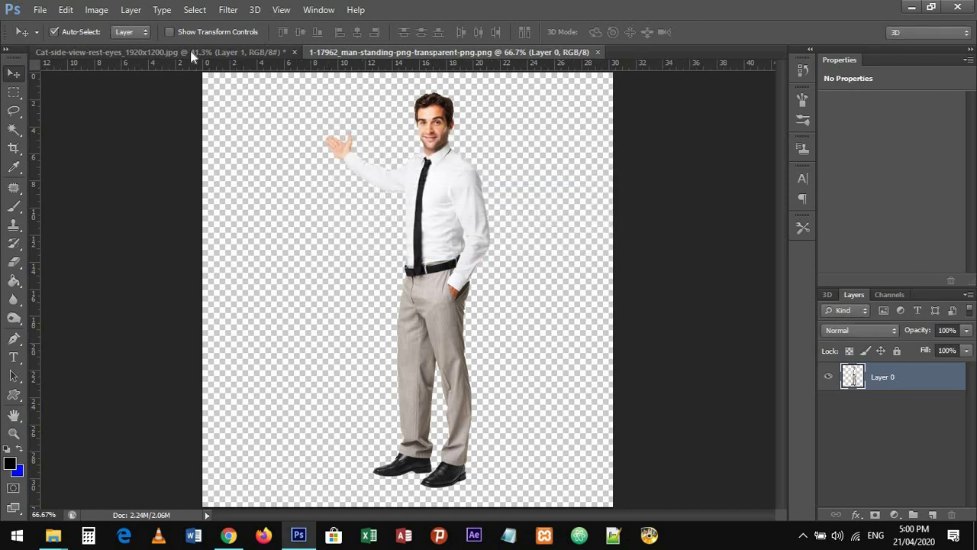
{"action": "left_click", "coordinate": [599, 52]}
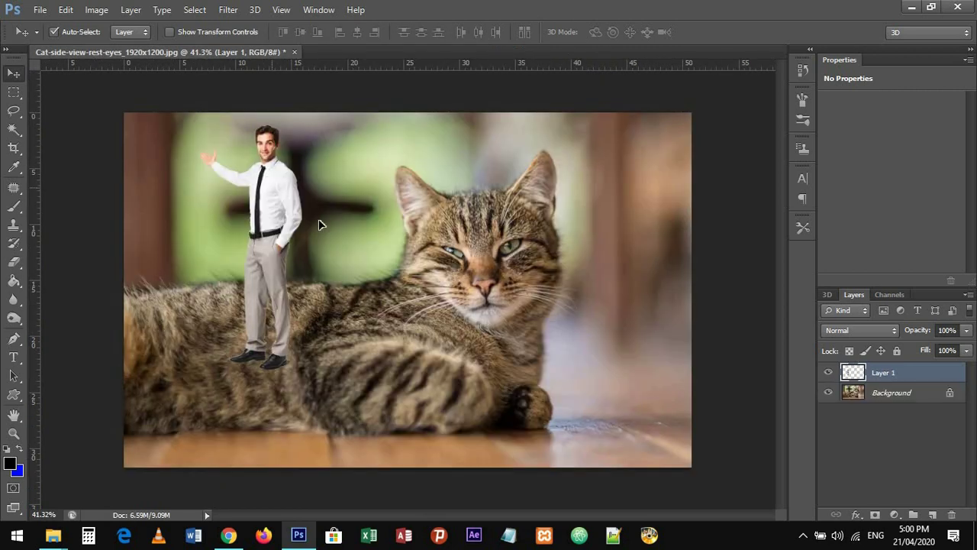
Move the man onto the floor beside the cat's front paw and scale him down to about 67%
{"action": "left_click_drag", "start_coordinate": [281, 191], "coordinate": [631, 271]}
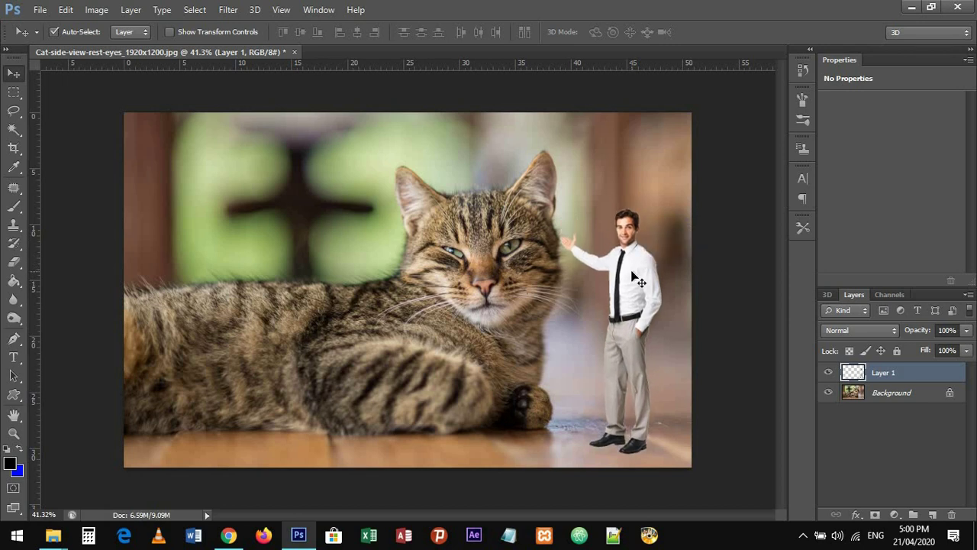
{"action": "key", "text": "ctrl+t"}
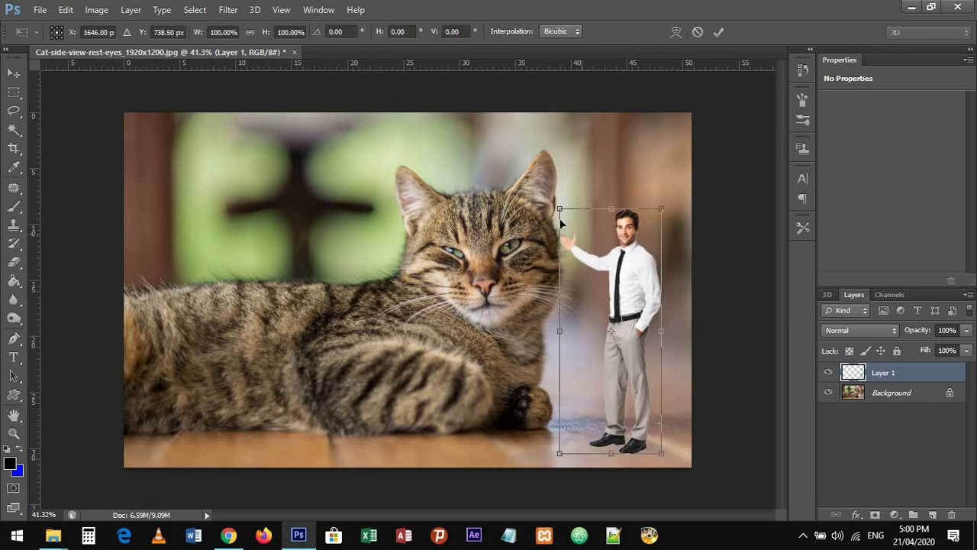
{"action": "left_click_drag", "start_coordinate": [560, 209], "coordinate": [594, 246]}
{"action": "left_click_drag", "start_coordinate": [636, 314], "coordinate": [619, 317]}
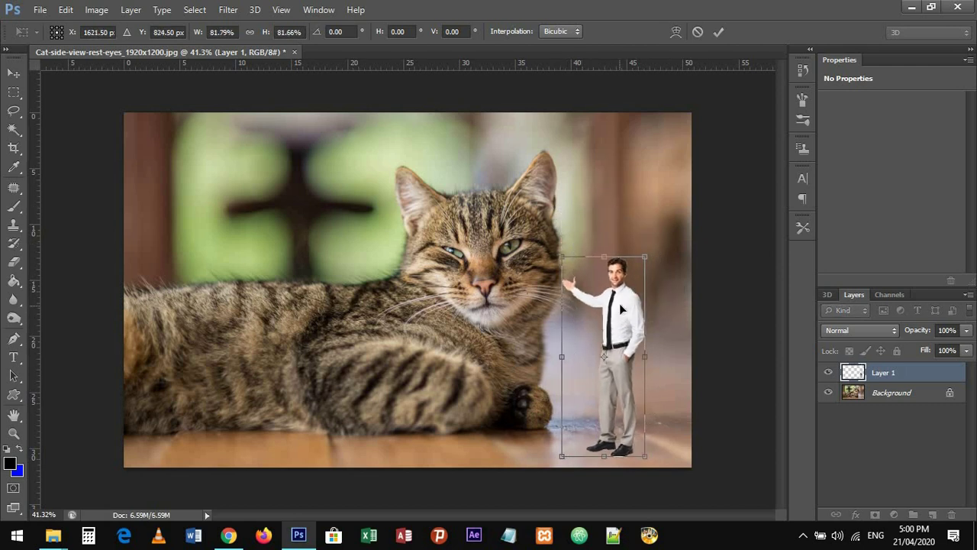
{"action": "left_click_drag", "start_coordinate": [645, 258], "coordinate": [619, 284]}
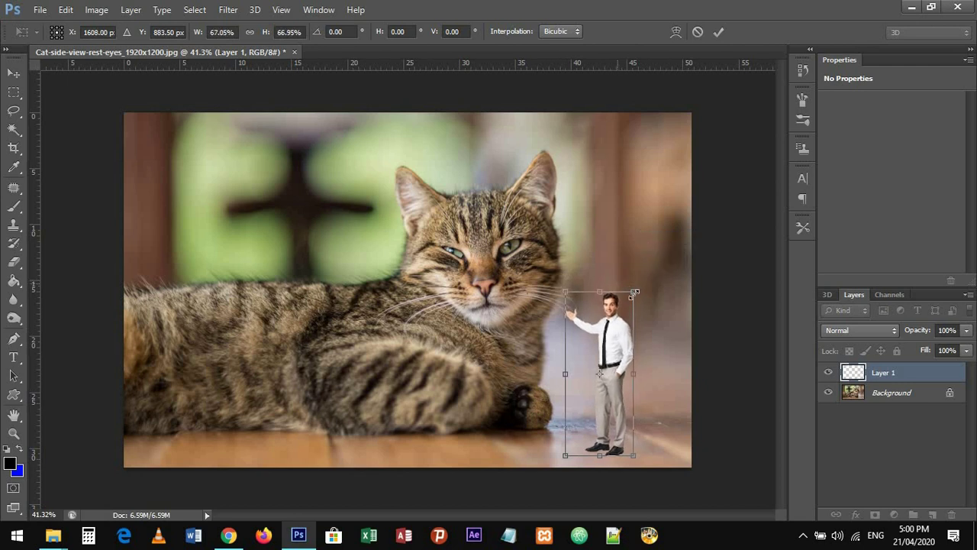
{"action": "left_click", "coordinate": [721, 32]}
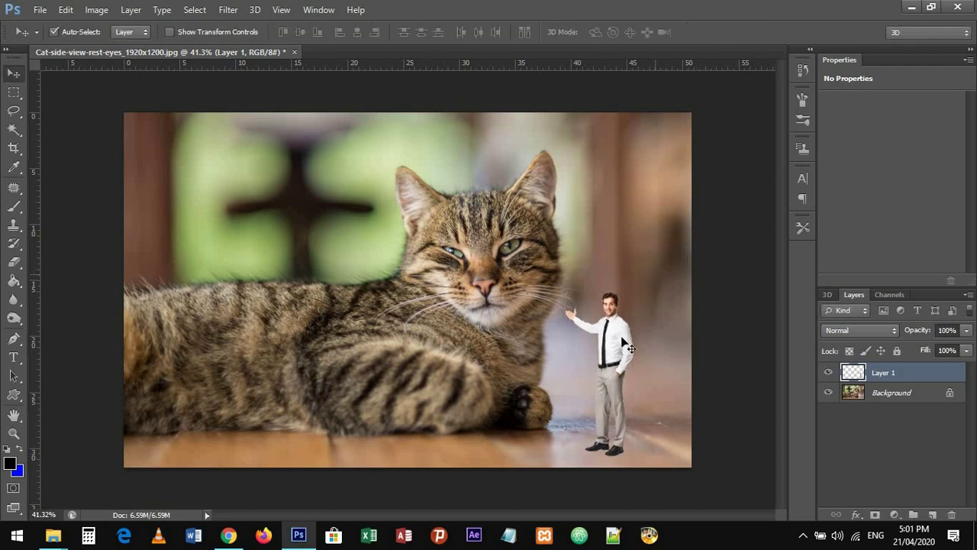
{"action": "left_click_drag", "start_coordinate": [624, 349], "coordinate": [626, 355]}
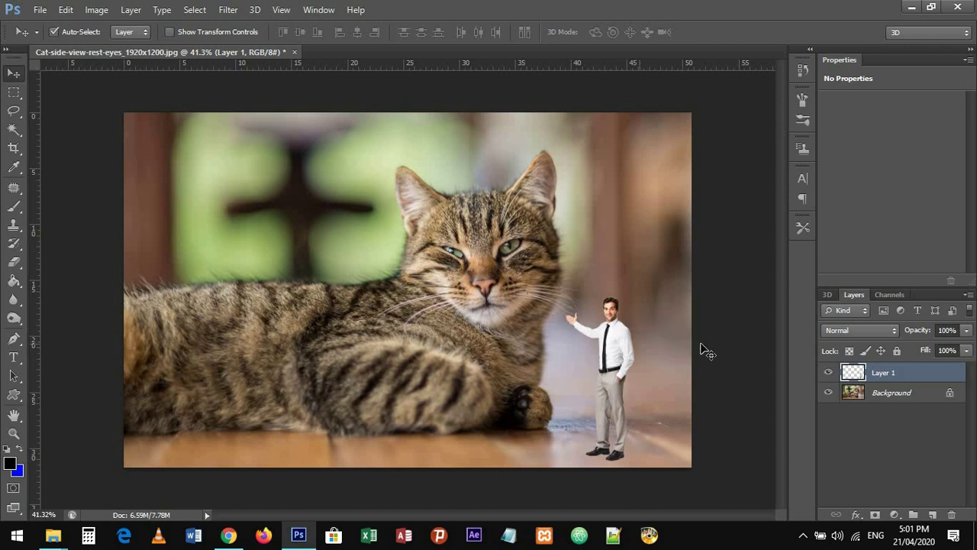
Add a Drop Shadow to the man's layer, offset behind him at an angle of about 176° and a distance of about 15 px
{"action": "double_click", "coordinate": [934, 376]}
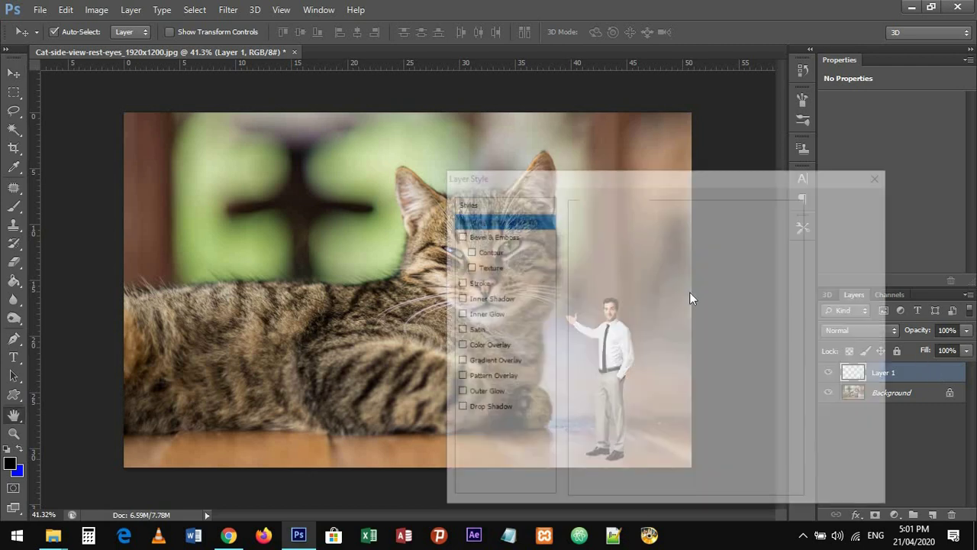
{"action": "left_click", "coordinate": [849, 221]}
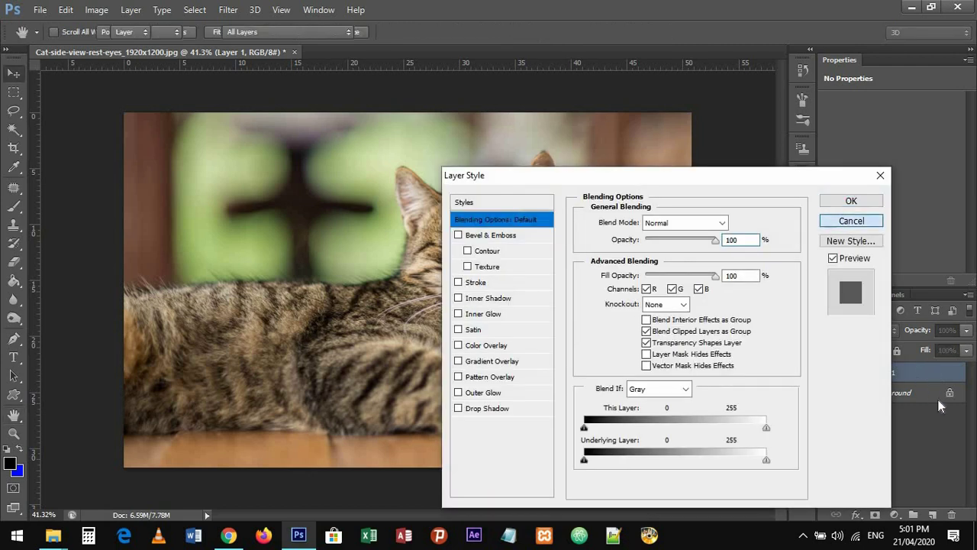
{"action": "right_click", "coordinate": [914, 372]}
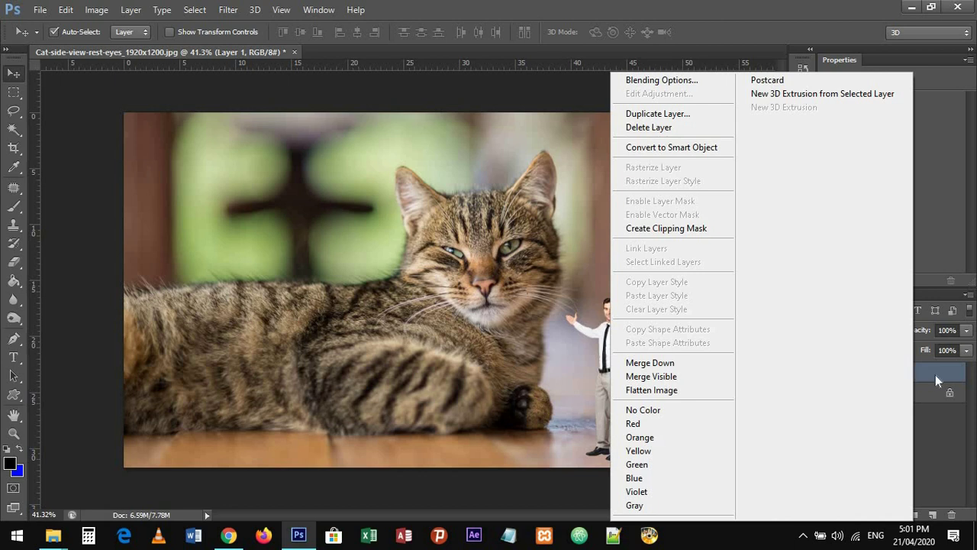
{"action": "left_click", "coordinate": [669, 80]}
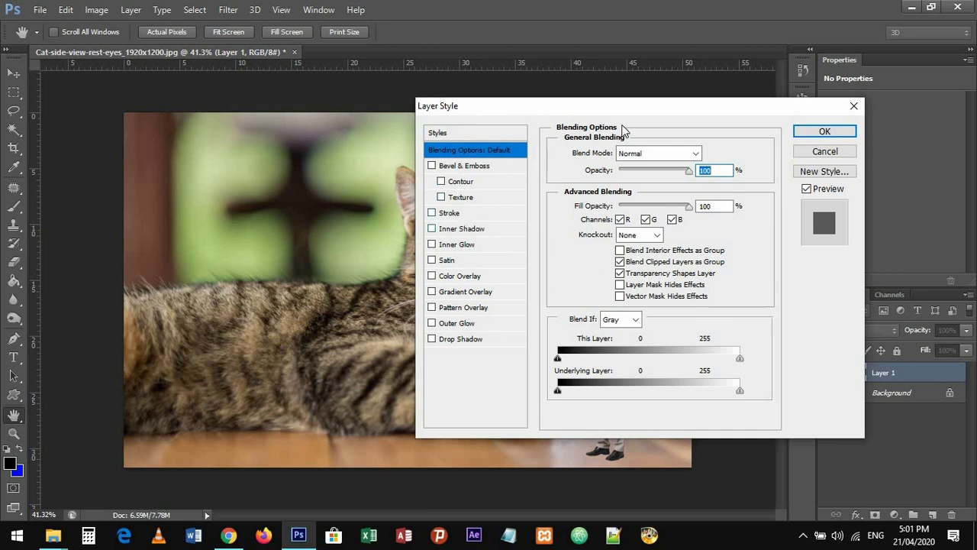
{"action": "left_click_drag", "start_coordinate": [661, 108], "coordinate": [347, 105]}
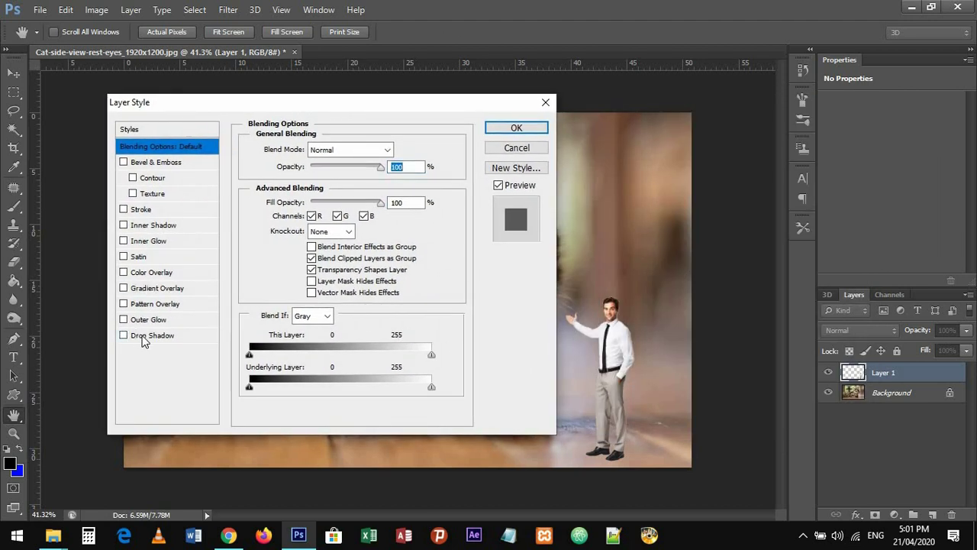
{"action": "left_click", "coordinate": [143, 337]}
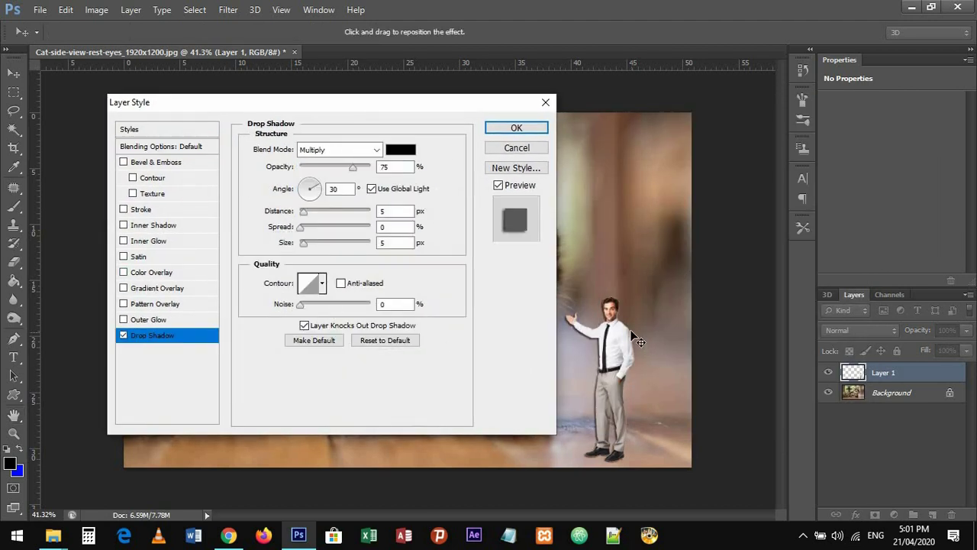
{"action": "left_click_drag", "start_coordinate": [631, 331], "coordinate": [635, 330]}
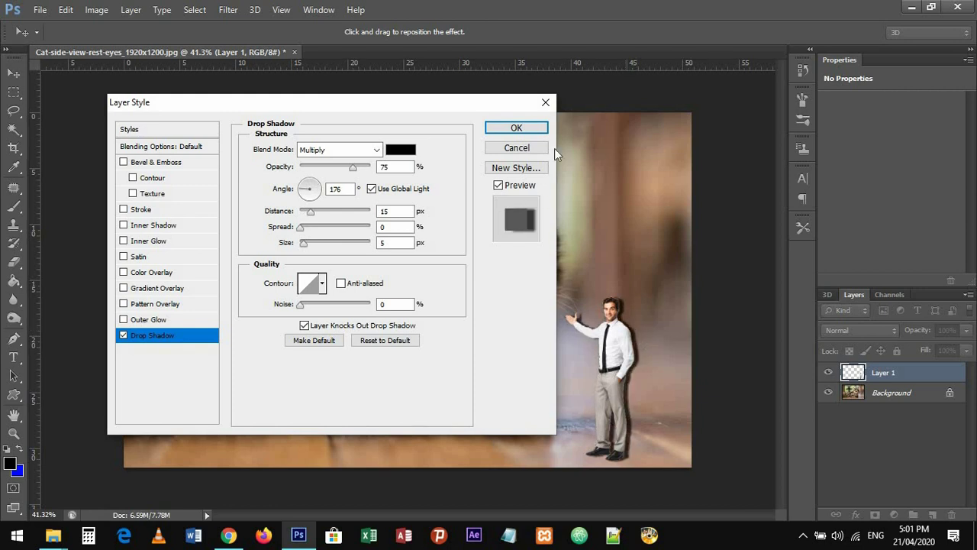
{"action": "left_click", "coordinate": [526, 131]}
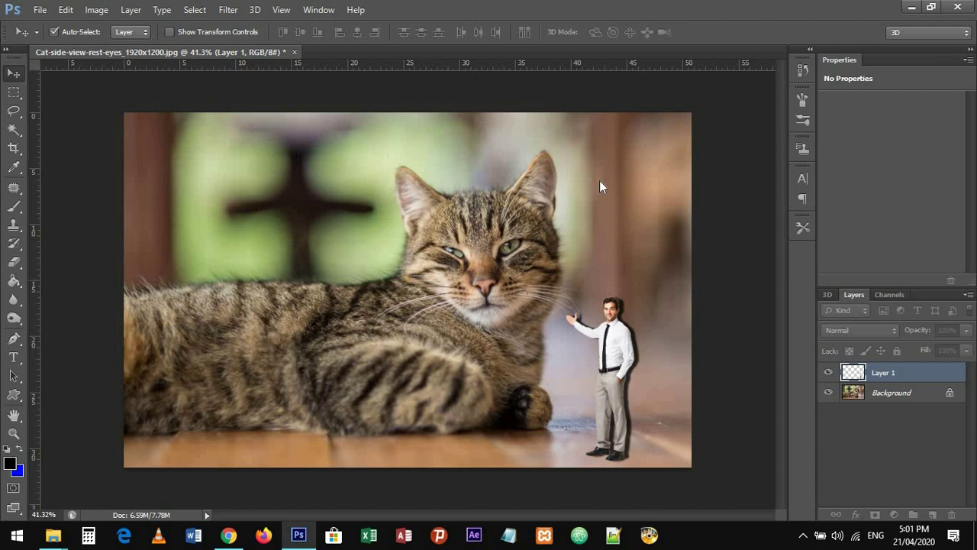
Convert the man's drop shadow effect into its own separate layer
{"action": "right_click", "coordinate": [921, 371]}
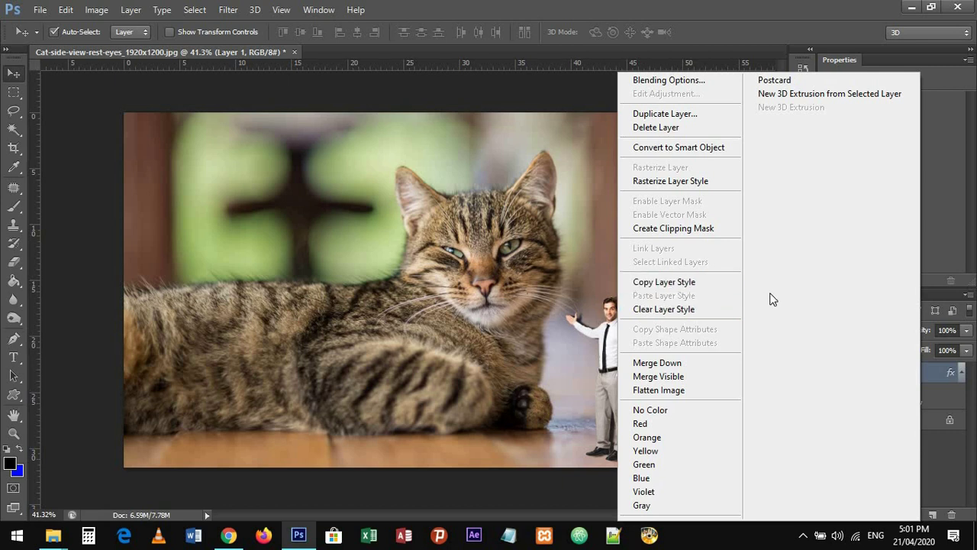
{"action": "left_click", "coordinate": [960, 375]}
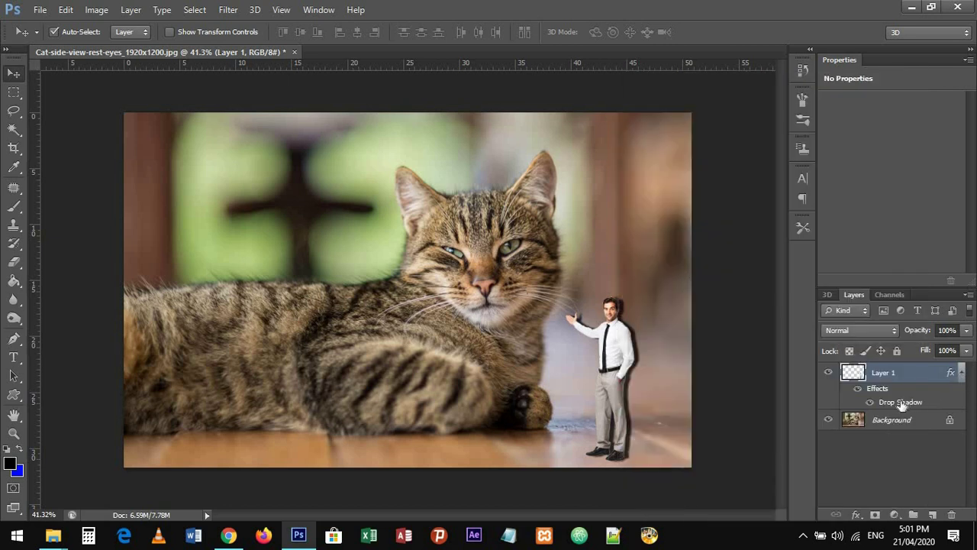
{"action": "right_click", "coordinate": [900, 400]}
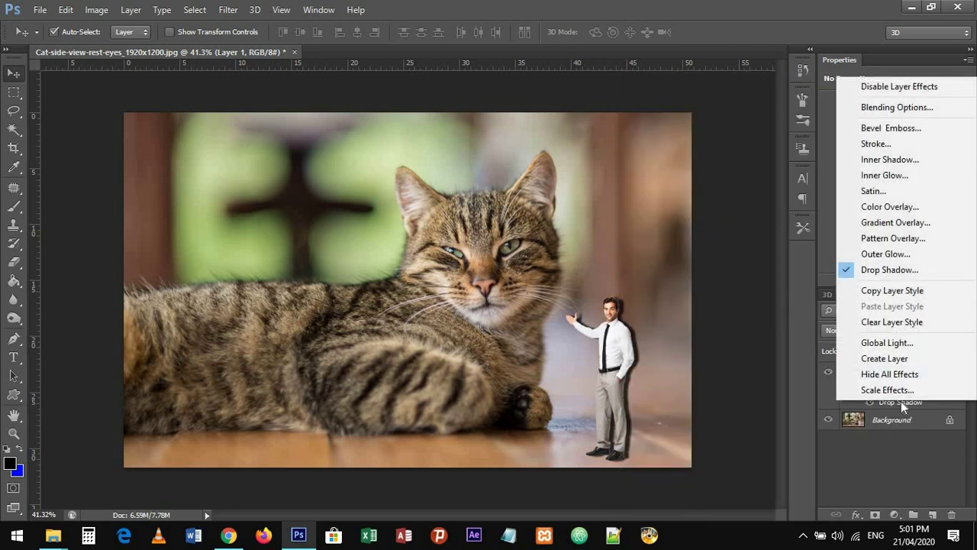
{"action": "left_click", "coordinate": [887, 358]}
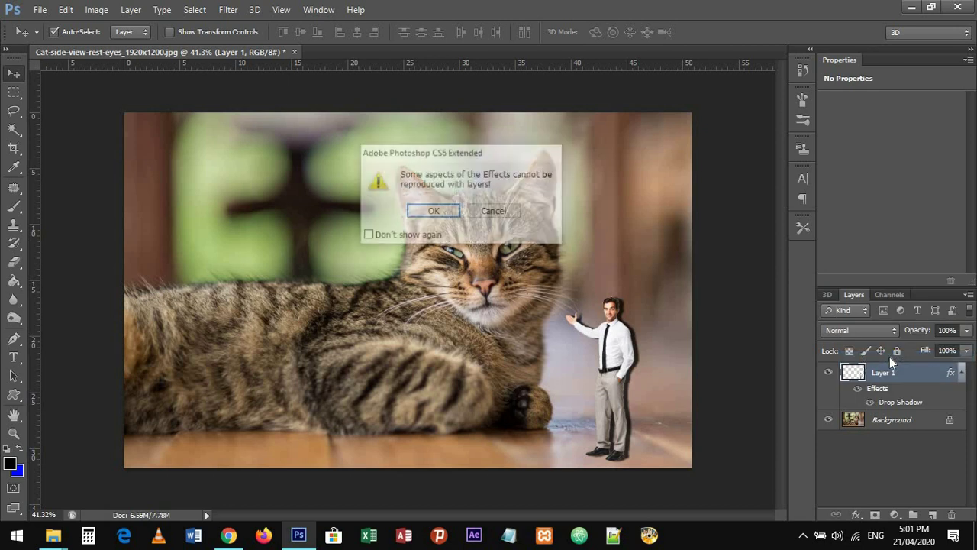
{"action": "left_click", "coordinate": [437, 212]}
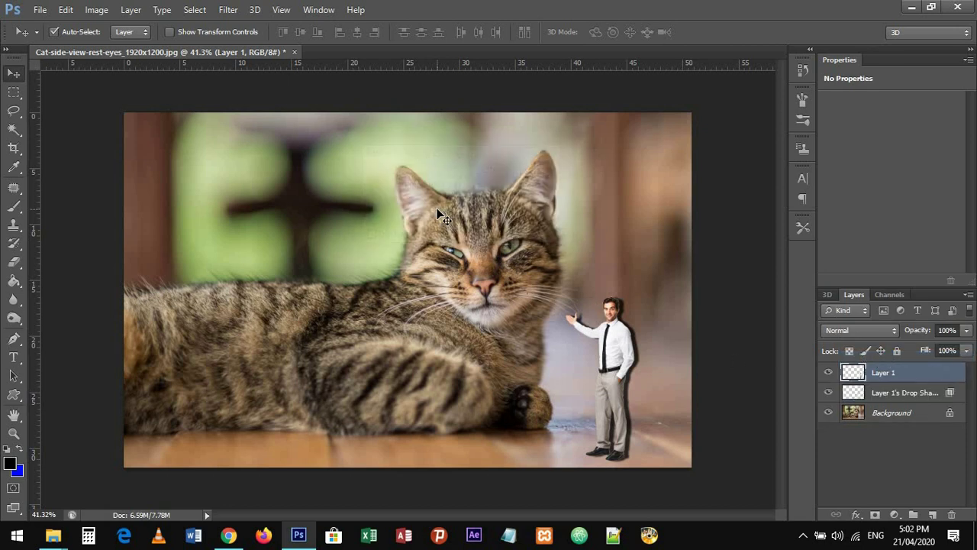
Check the separated drop shadow layer by toggling its visibility, and reduce its opacity to 46%
{"action": "left_click", "coordinate": [829, 392]}
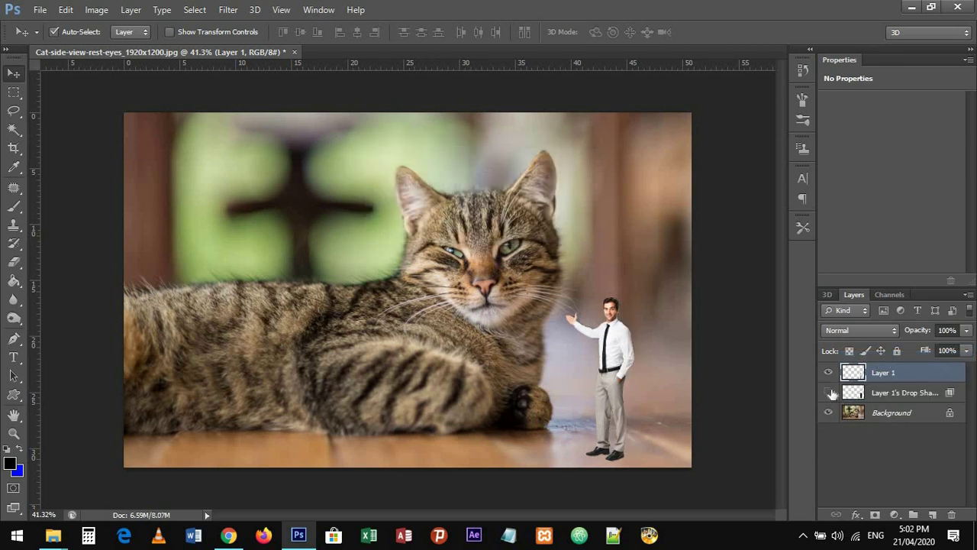
{"action": "left_click", "coordinate": [831, 393]}
{"action": "left_click", "coordinate": [850, 393]}
{"action": "left_click", "coordinate": [823, 393]}
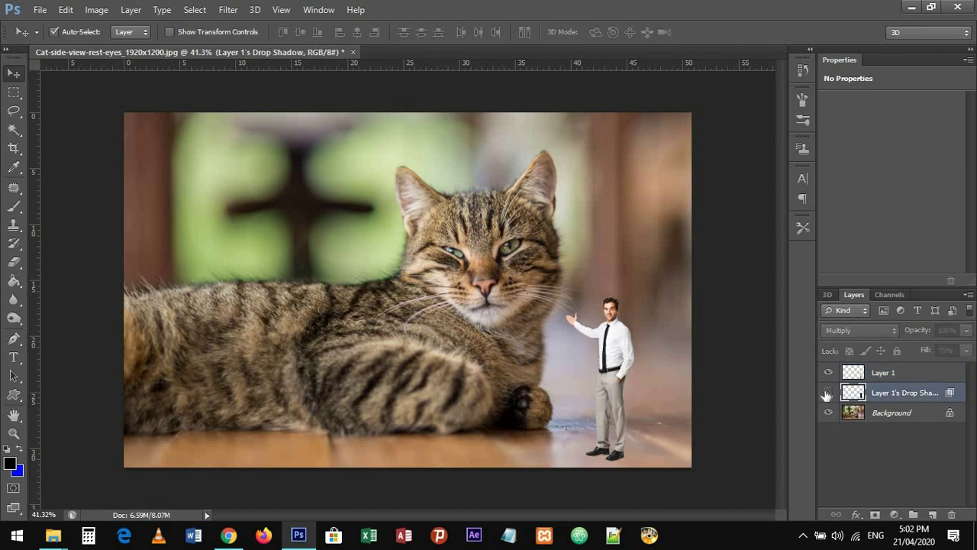
{"action": "left_click", "coordinate": [823, 394]}
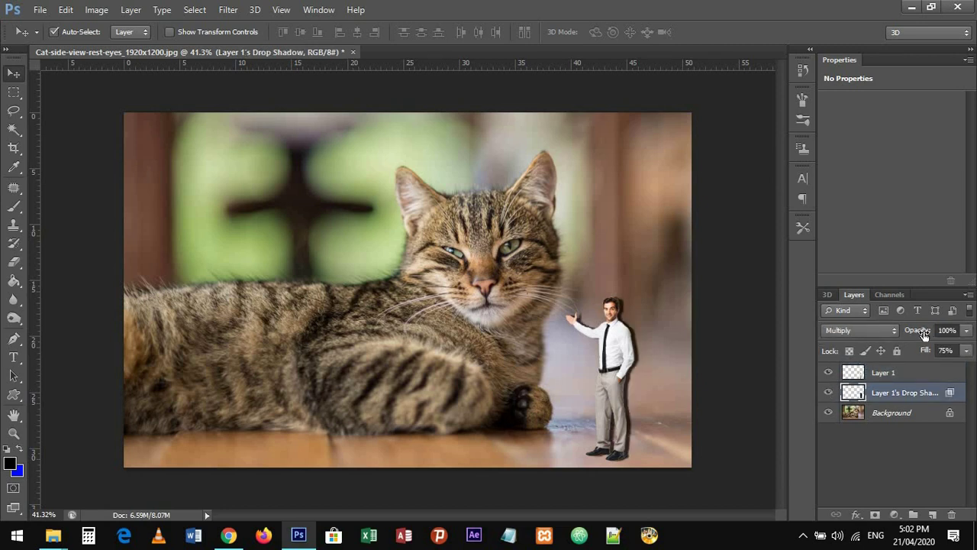
{"action": "left_click_drag", "start_coordinate": [924, 334], "coordinate": [909, 333]}
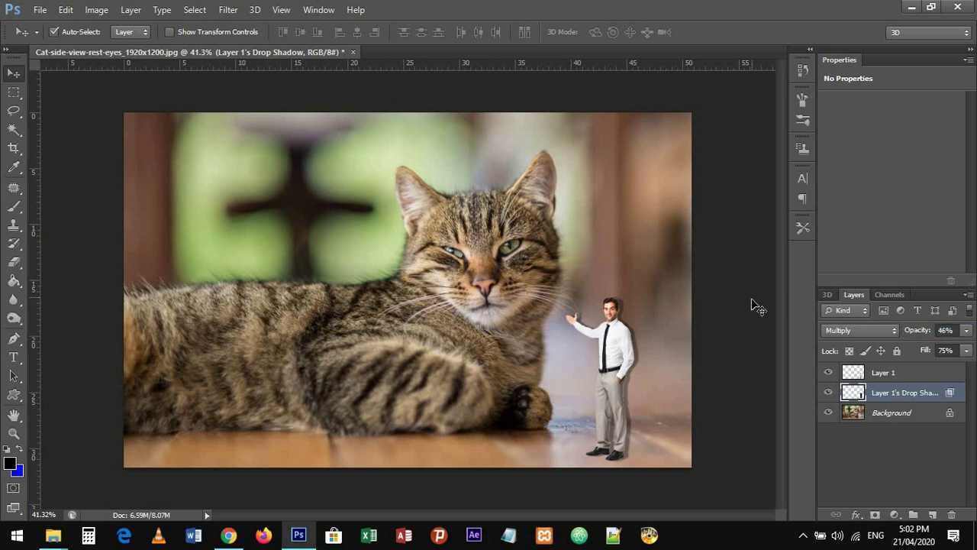
Distort the man's shadow layer by its corners so the shadow falls along the floor behind him, away from the cat
{"action": "key", "text": "ctrl+t"}
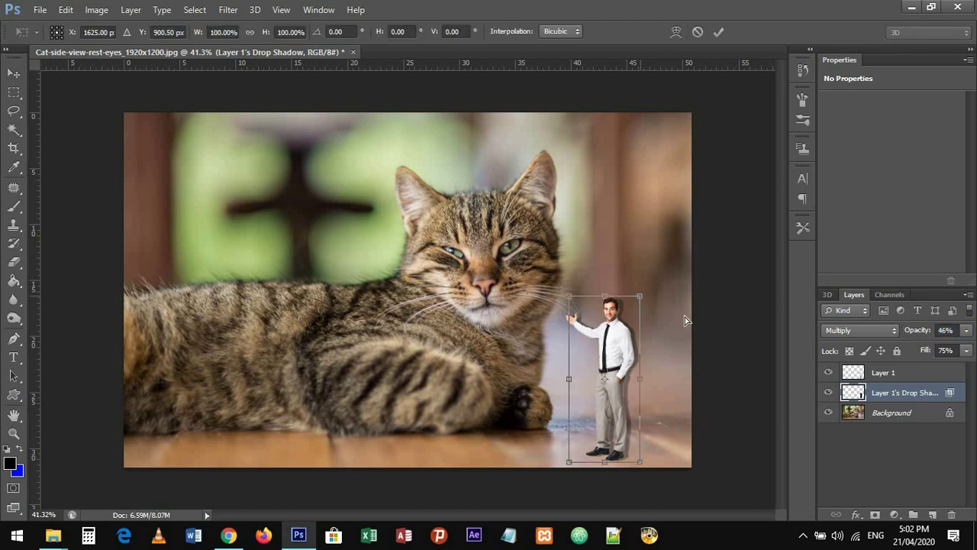
{"action": "left_click_drag", "start_coordinate": [640, 295], "coordinate": [710, 384], "text": "ctrl"}
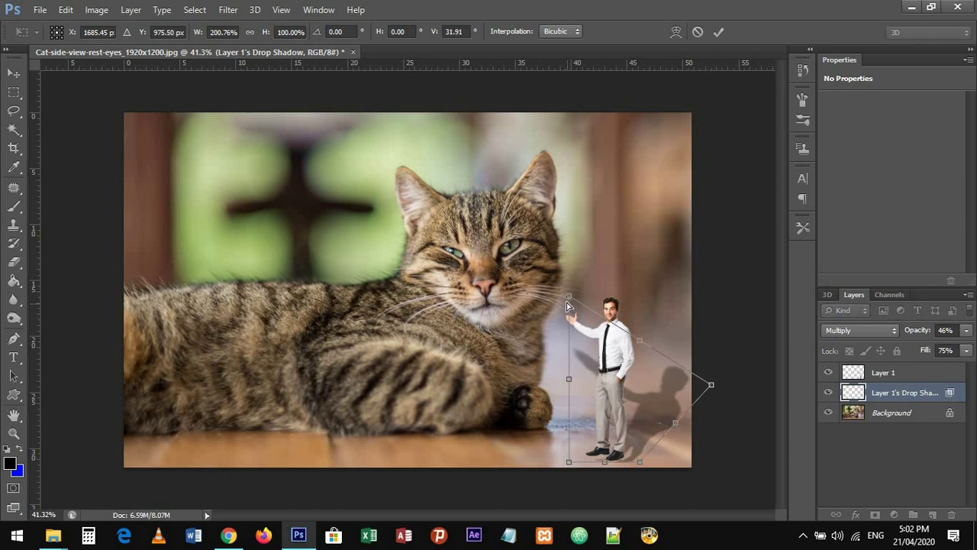
{"action": "left_click_drag", "start_coordinate": [568, 296], "coordinate": [642, 385], "text": "ctrl"}
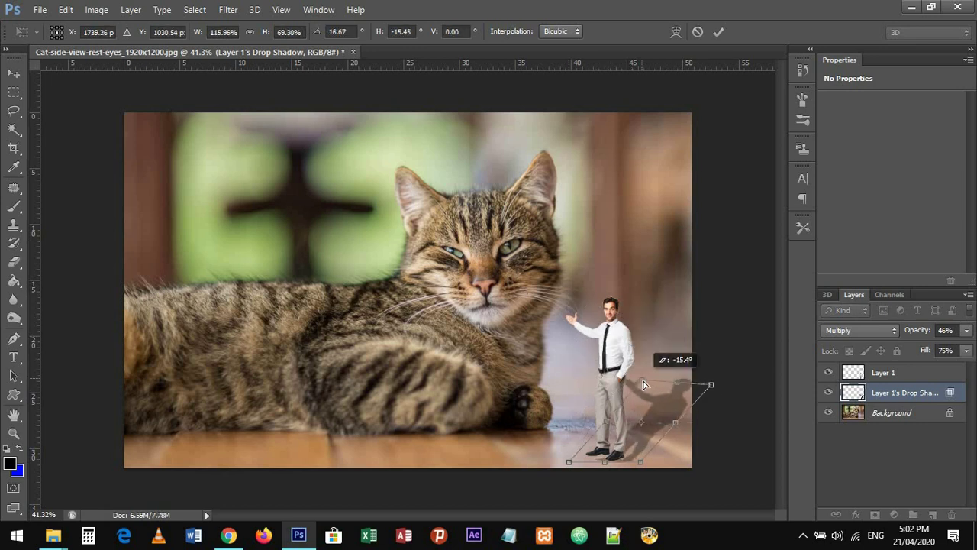
{"action": "left_click_drag", "start_coordinate": [711, 386], "coordinate": [729, 433], "text": "ctrl"}
{"action": "left_click_drag", "start_coordinate": [639, 461], "coordinate": [639, 458], "text": "ctrl"}
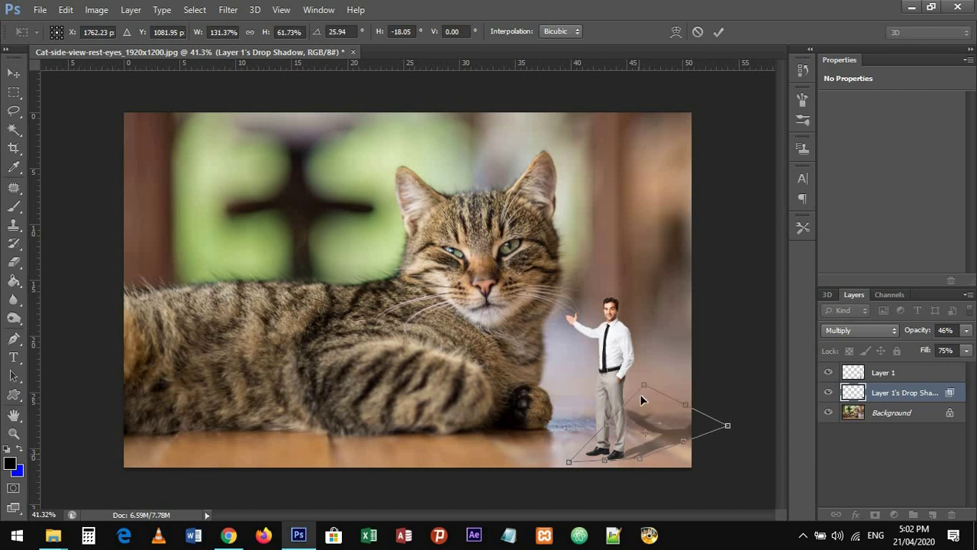
Refine the shadow's corners to shorten and flatten it to about 77% width and 31% height, anchored at the man's shoes, and apply the transform
{"action": "left_click_drag", "start_coordinate": [650, 392], "coordinate": [665, 401], "text": "ctrl"}
{"action": "left_click_drag", "start_coordinate": [569, 461], "coordinate": [579, 447], "text": "ctrl"}
{"action": "mouse_move", "coordinate": [664, 404]}
{"action": "left_mouse_down", "text": "ctrl"}
{"action": "mouse_move", "coordinate": [652, 401]}
{"action": "mouse_move", "coordinate": [653, 412]}
{"action": "left_mouse_up", "text": "ctrl"}
{"action": "left_click_drag", "start_coordinate": [727, 426], "coordinate": [709, 429], "text": "ctrl"}
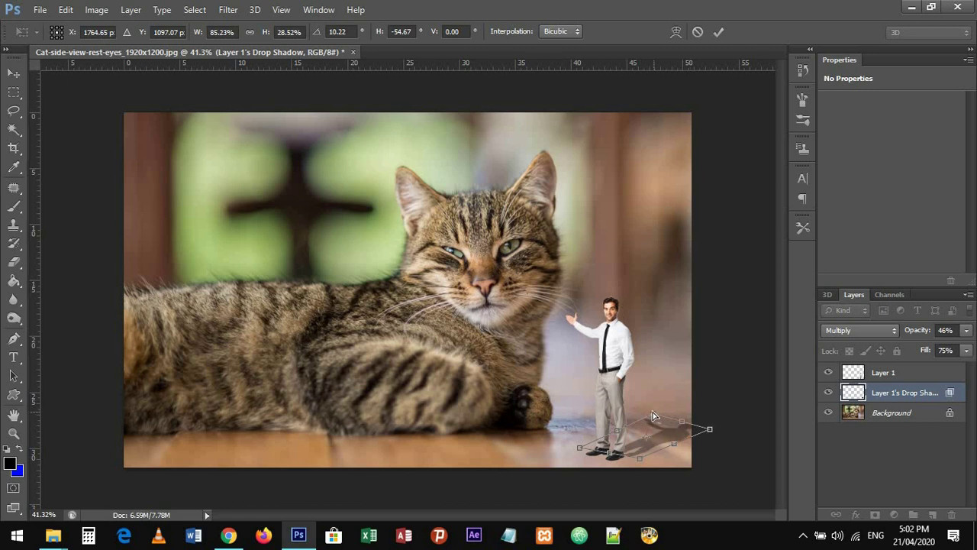
{"action": "left_click_drag", "start_coordinate": [652, 410], "coordinate": [654, 414], "text": "ctrl"}
{"action": "left_click_drag", "start_coordinate": [633, 463], "coordinate": [628, 461], "text": "ctrl"}
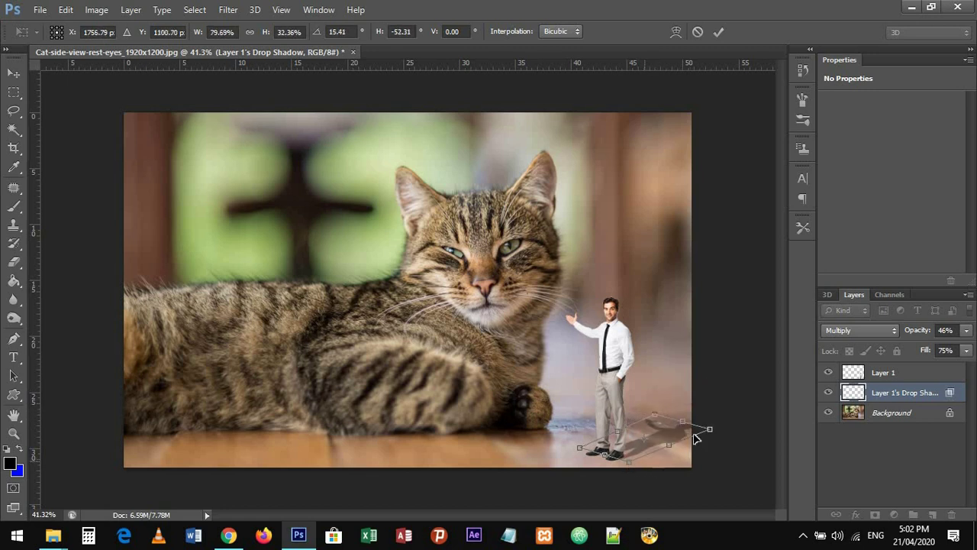
{"action": "left_click_drag", "start_coordinate": [656, 418], "coordinate": [657, 421], "text": "ctrl"}
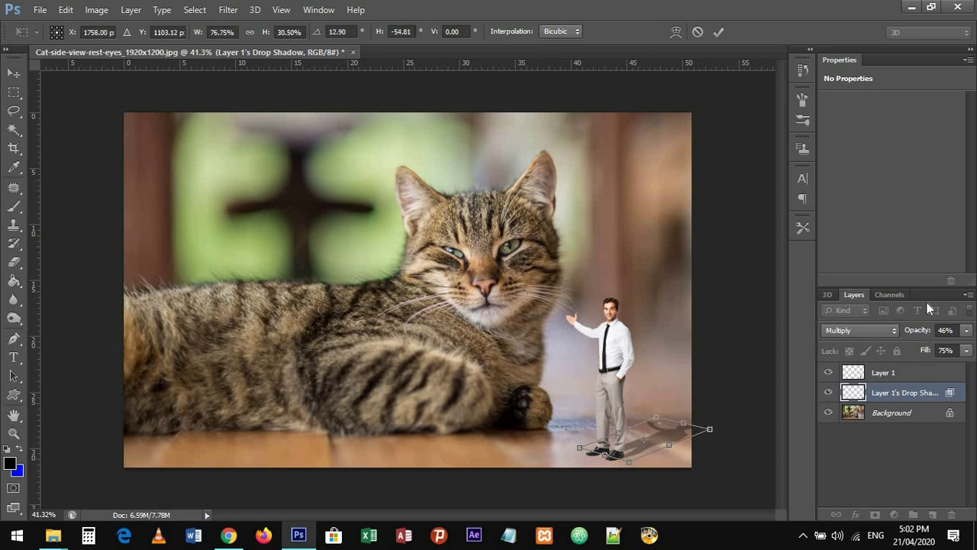
{"action": "left_click", "coordinate": [719, 32]}
Lower the shadow layer's opacity to 26% and check how the shadow blends with the floor at the man's feet
{"action": "left_click_drag", "start_coordinate": [937, 333], "coordinate": [925, 334]}
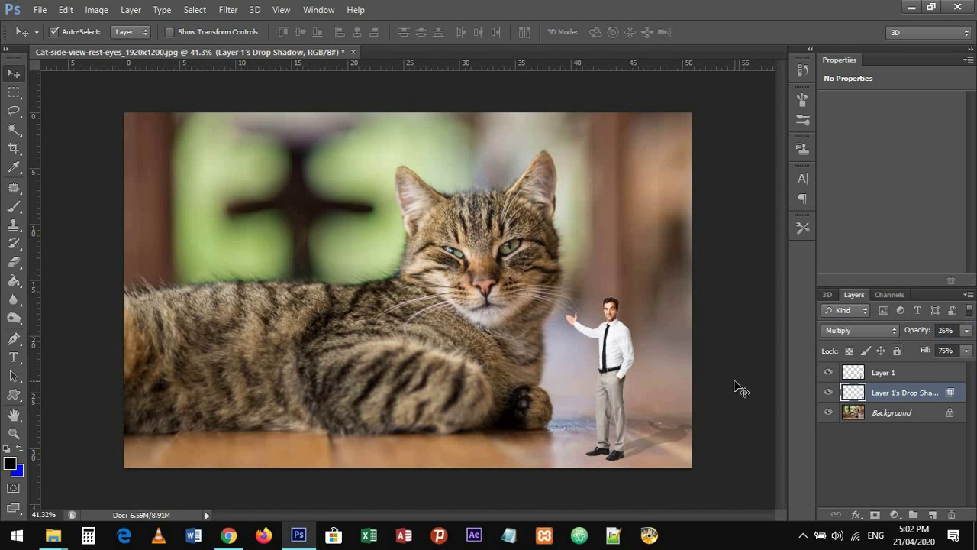
{"action": "scroll", "coordinate": [644, 357], "scroll_direction": "up", "scroll_amount": 5}
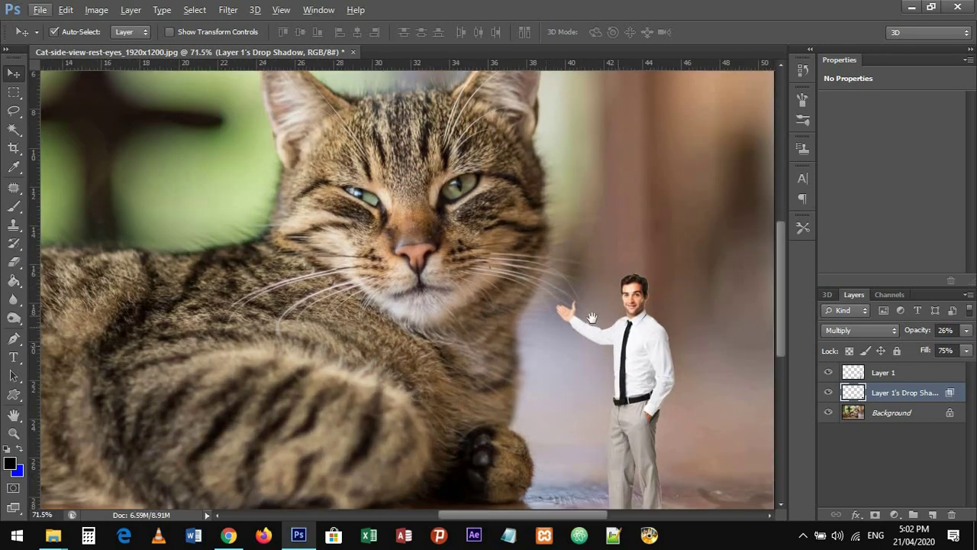
{"action": "left_click_drag", "start_coordinate": [671, 477], "coordinate": [578, 354]}
{"action": "scroll", "coordinate": [617, 403], "scroll_direction": "up", "scroll_amount": 1}
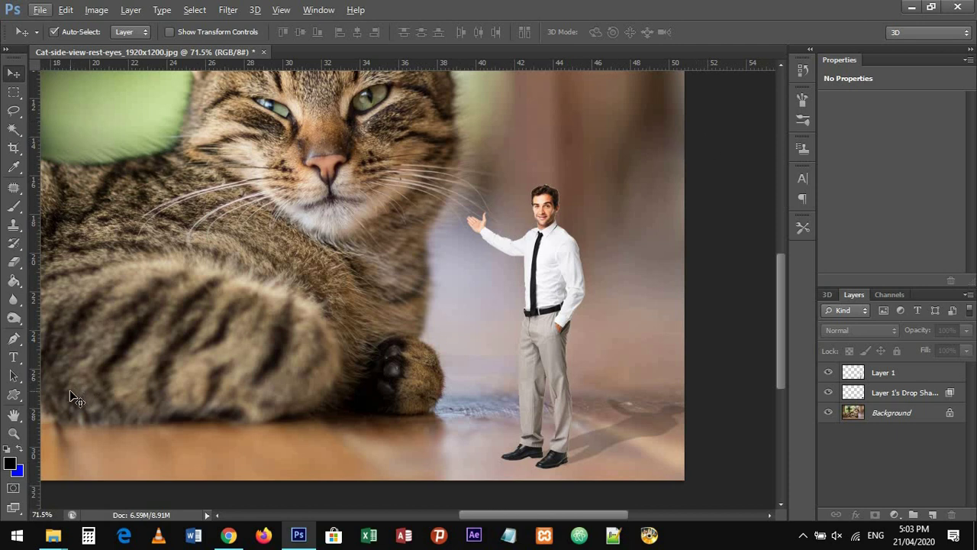
{"action": "left_click", "coordinate": [14, 317]}
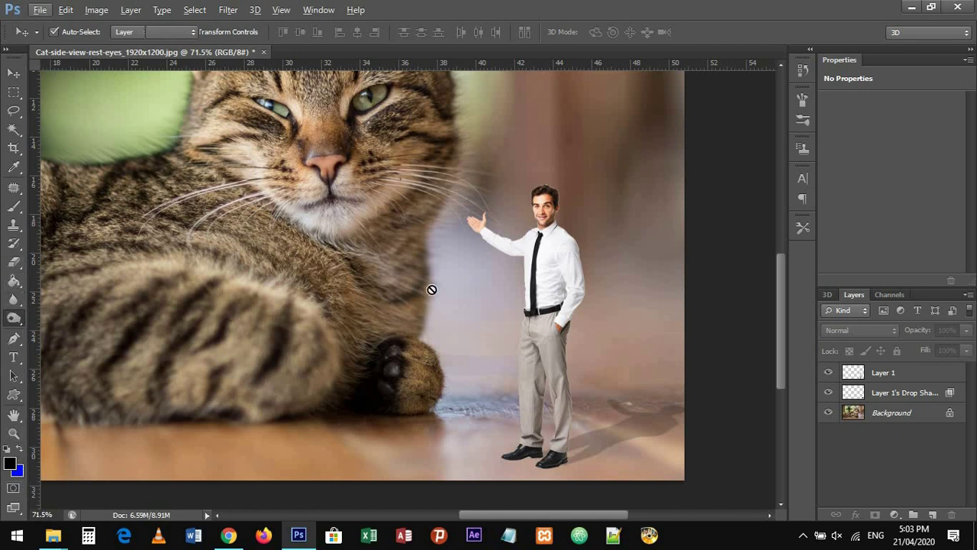
{"action": "left_click", "coordinate": [913, 375]}
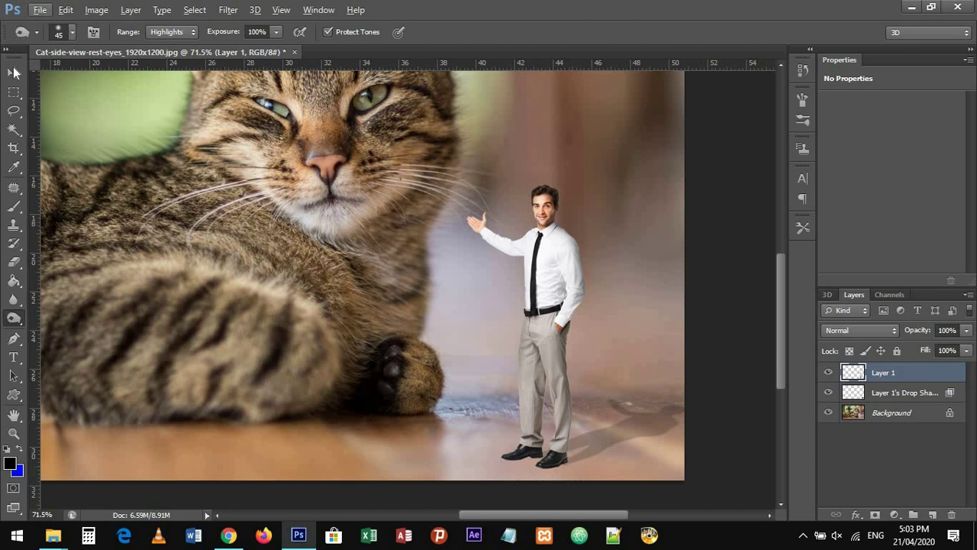
{"action": "left_click", "coordinate": [13, 71]}
Save a copy of the composite as a JPEG named cat in the cat folder, with quality 12 and the Progressive format option
{"action": "left_click", "coordinate": [40, 9]}
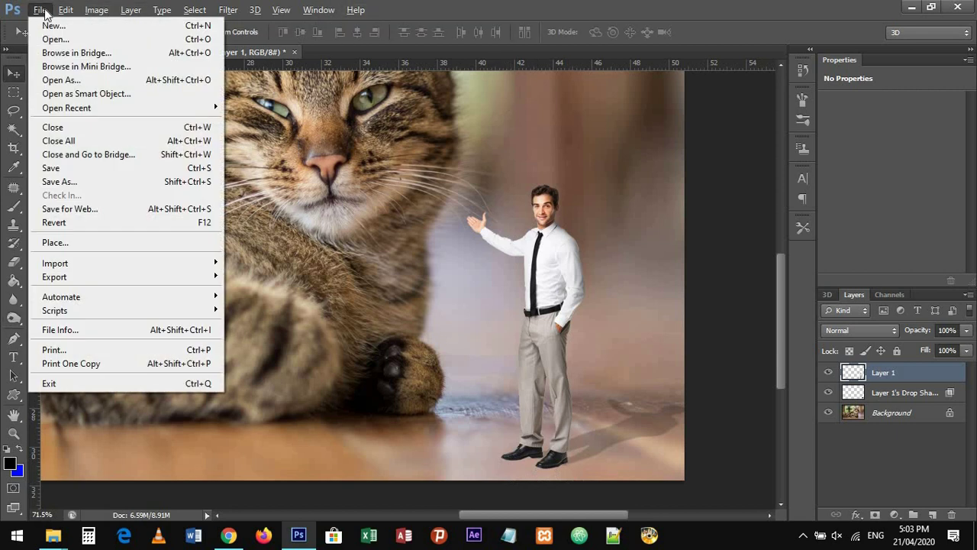
{"action": "left_click", "coordinate": [66, 181]}
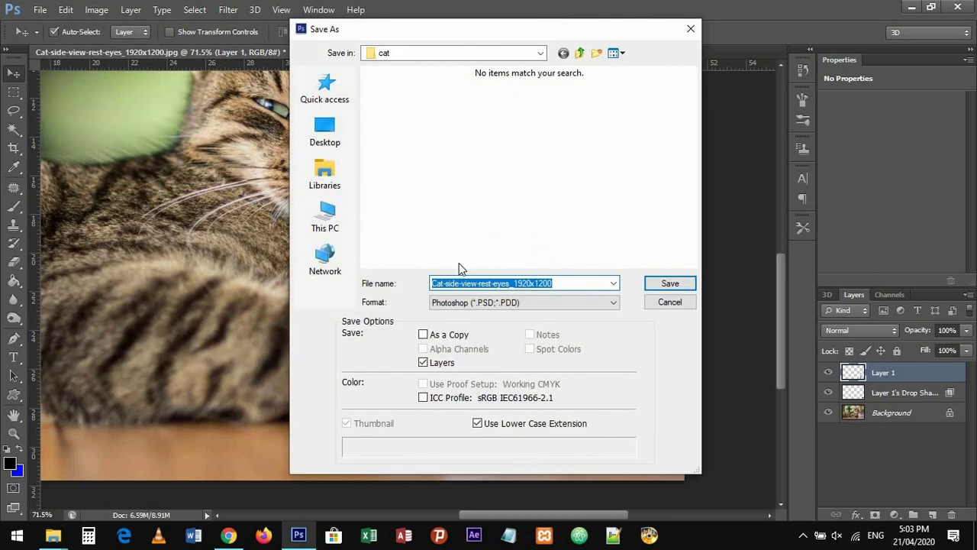
{"action": "left_click", "coordinate": [467, 303]}
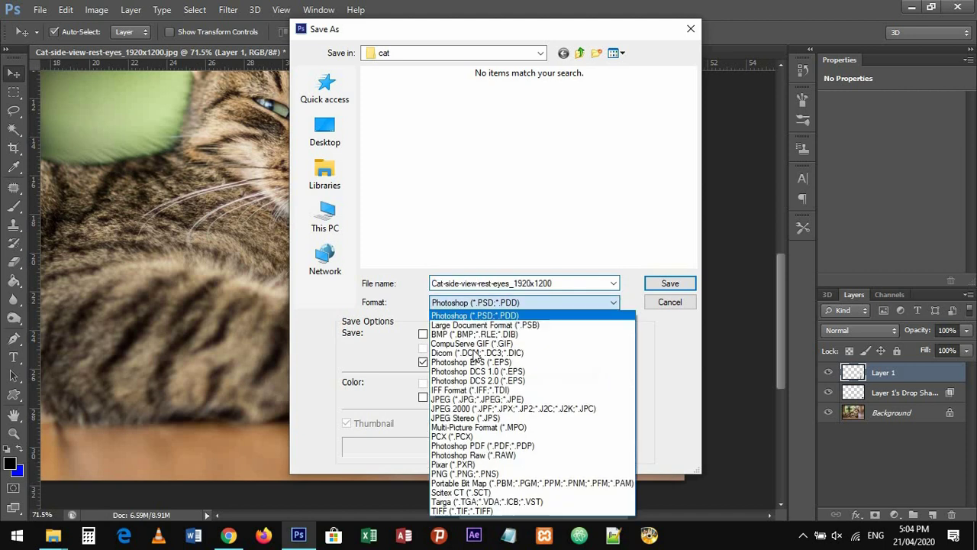
{"action": "left_click", "coordinate": [474, 399]}
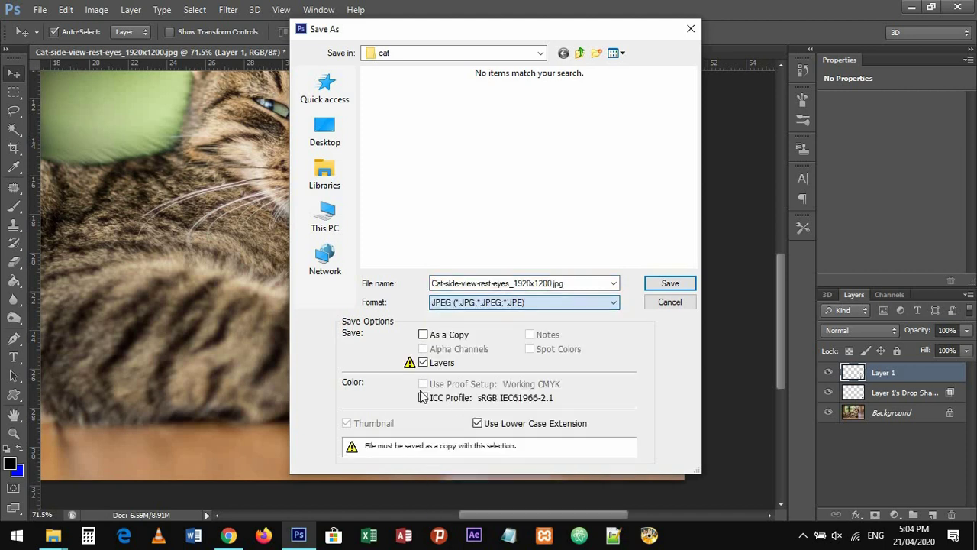
{"action": "double_click", "coordinate": [585, 279]}
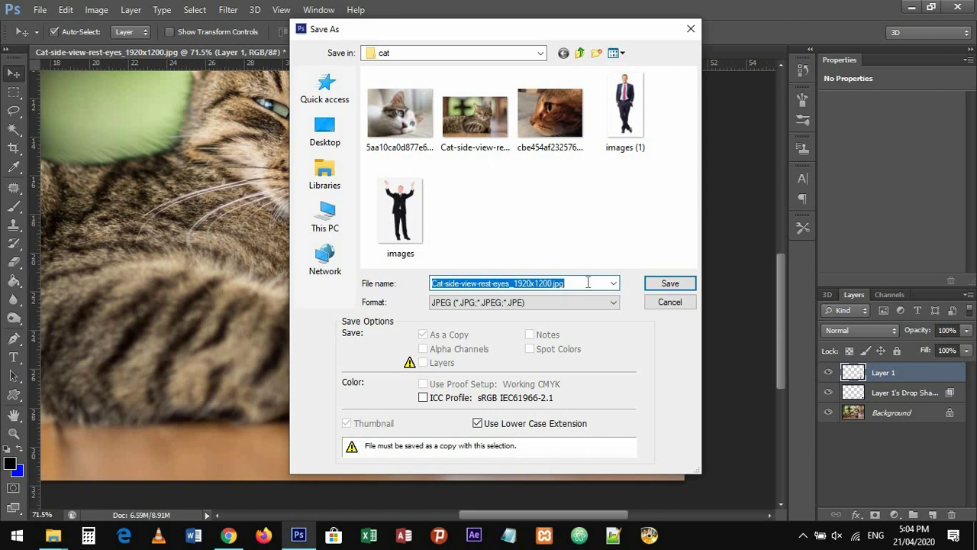
{"action": "type", "text": "cat"}
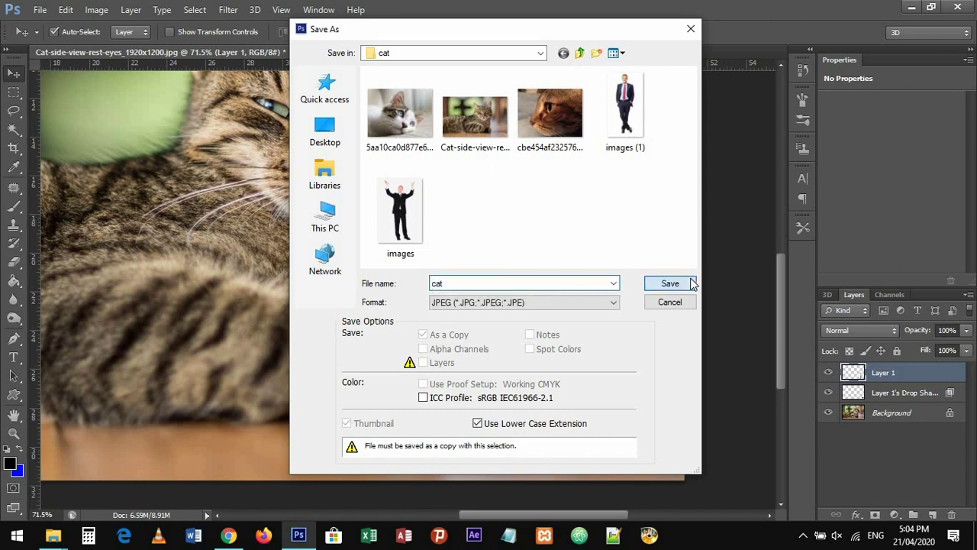
{"action": "left_click", "coordinate": [690, 282]}
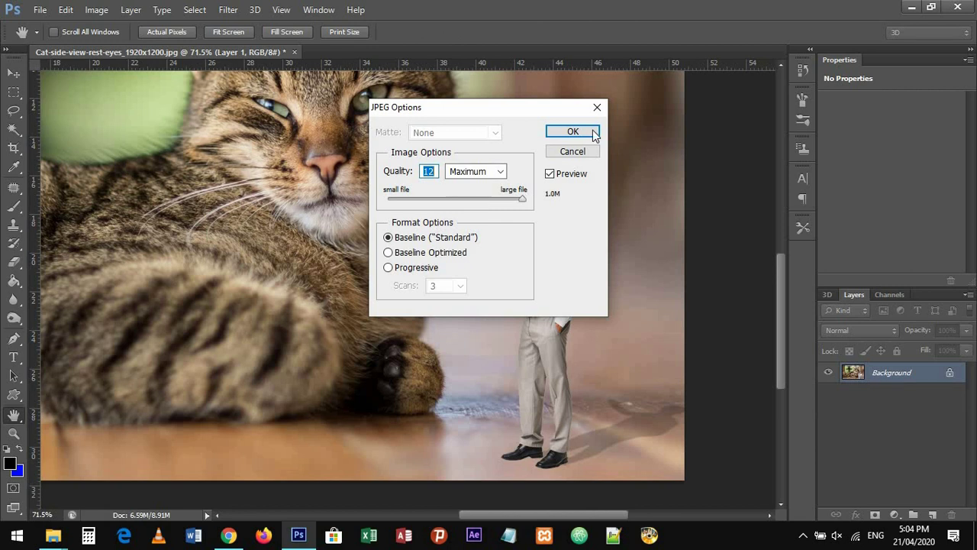
{"action": "left_click", "coordinate": [409, 269]}
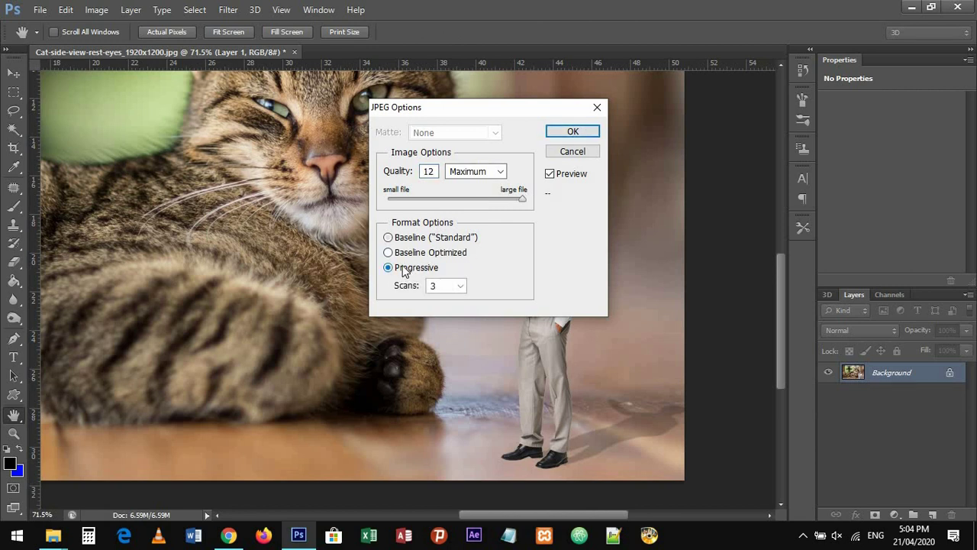
{"action": "left_click", "coordinate": [561, 131]}
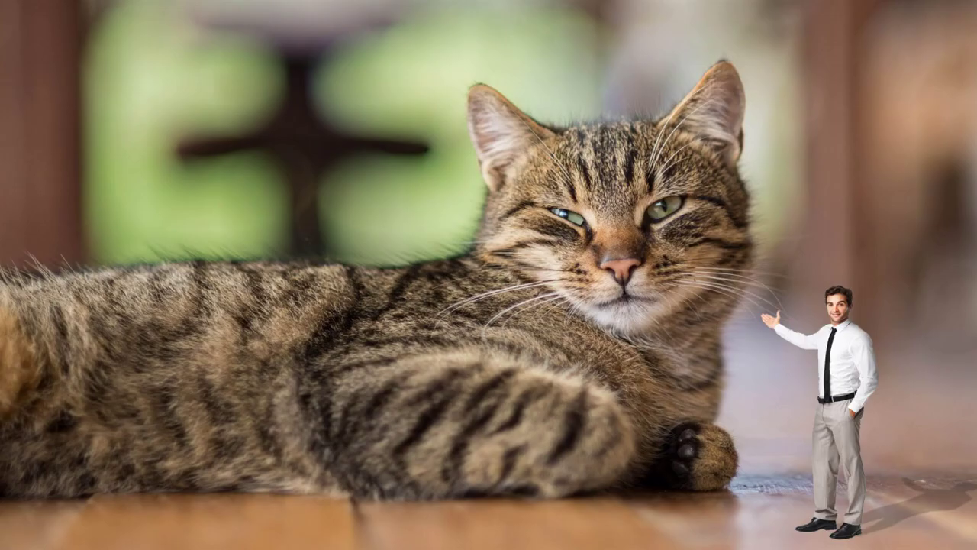